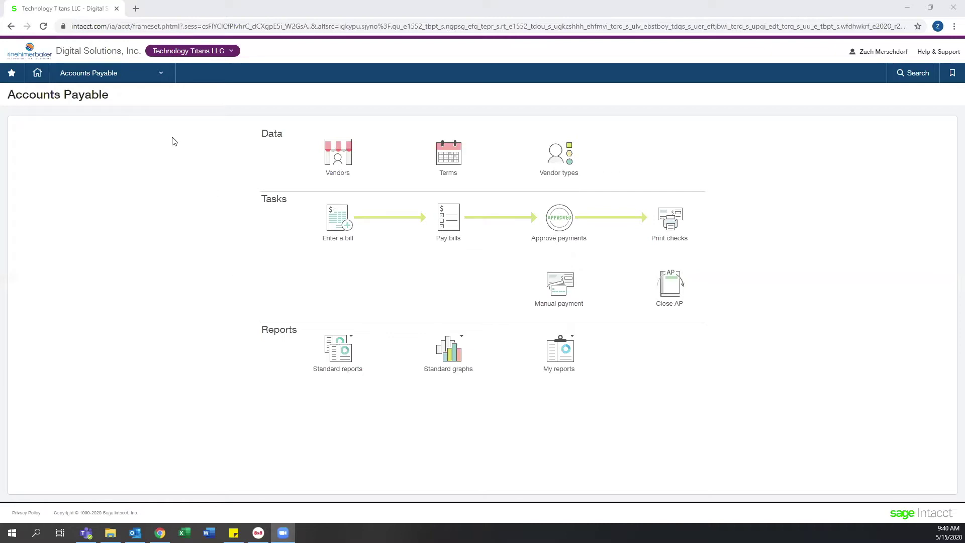
left_click(152, 77)
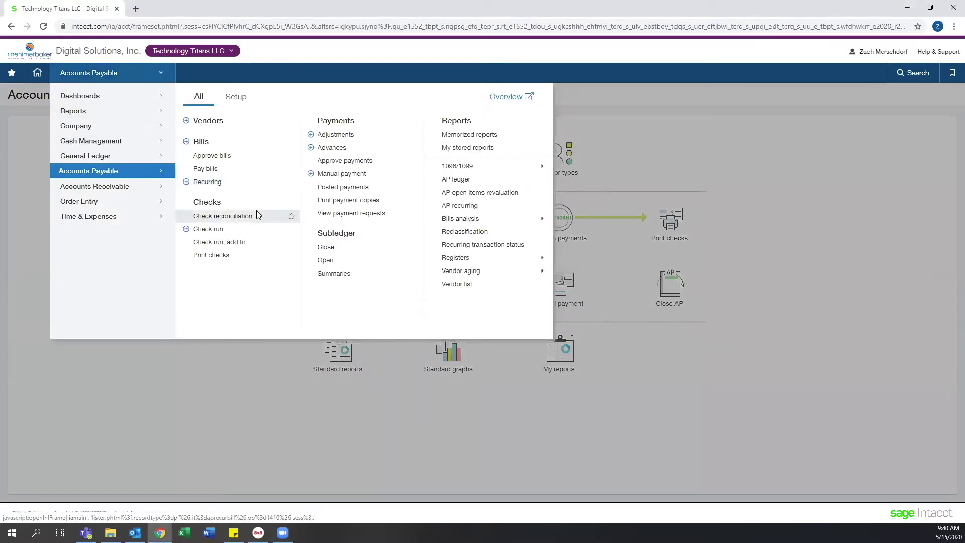
left_click(191, 461)
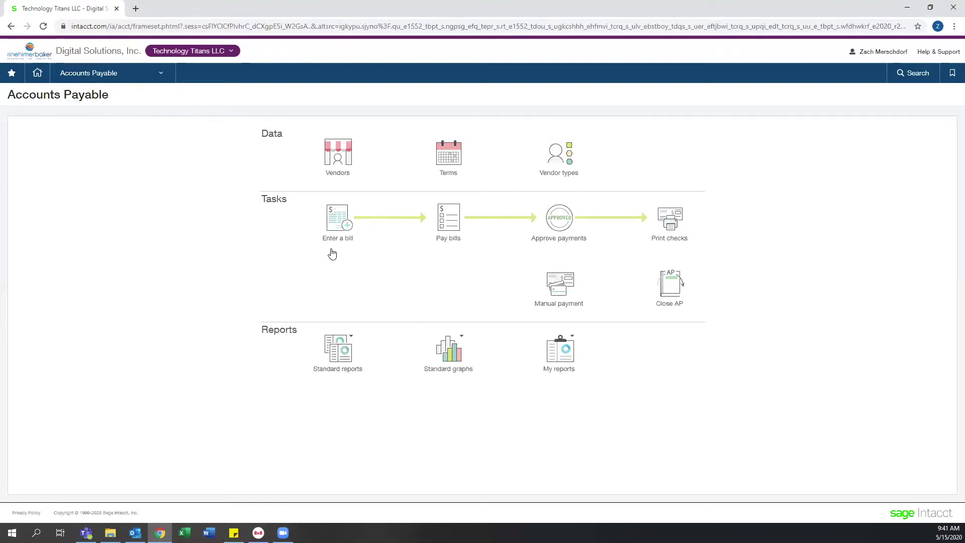
- Sort the vendor list by Vendor Name and open the Facebook vendor record
left_click(332, 159)
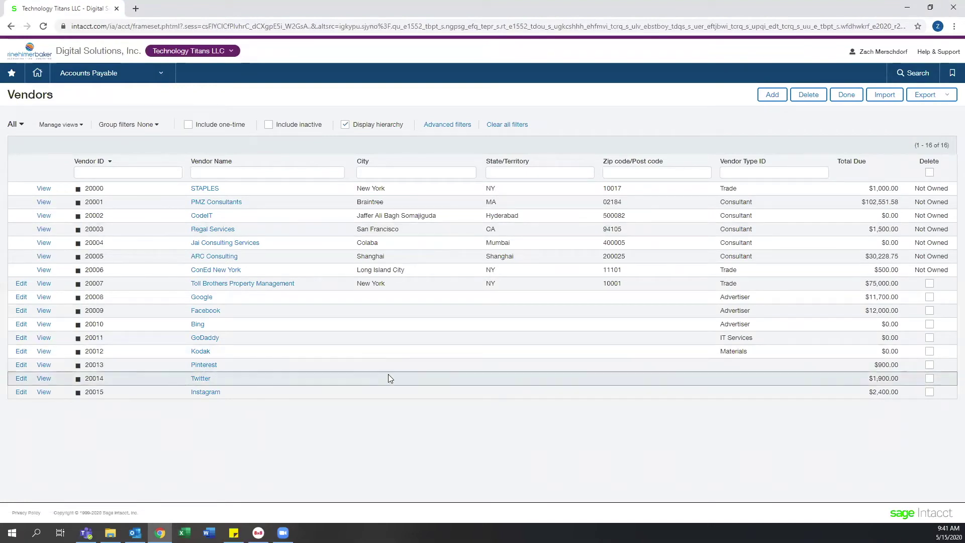
left_click(217, 162)
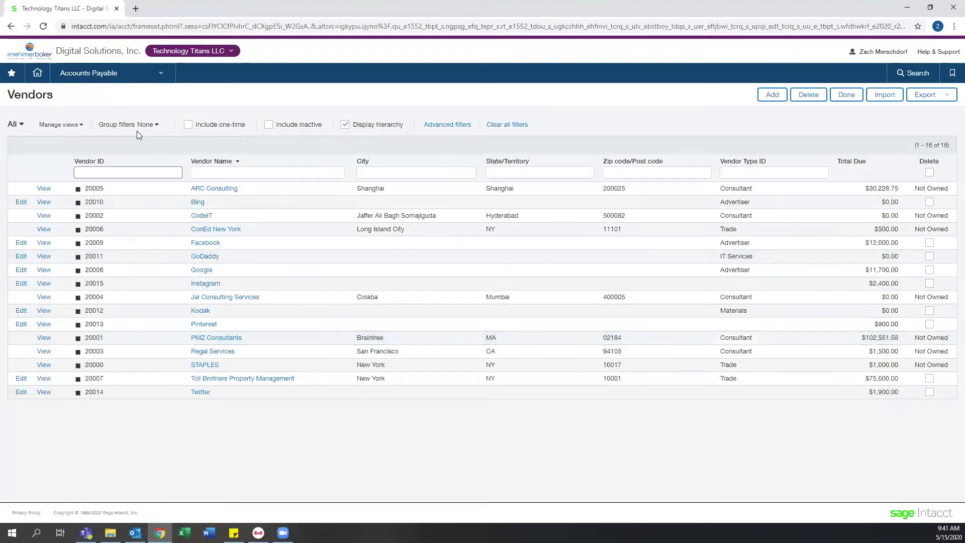
left_click(74, 125)
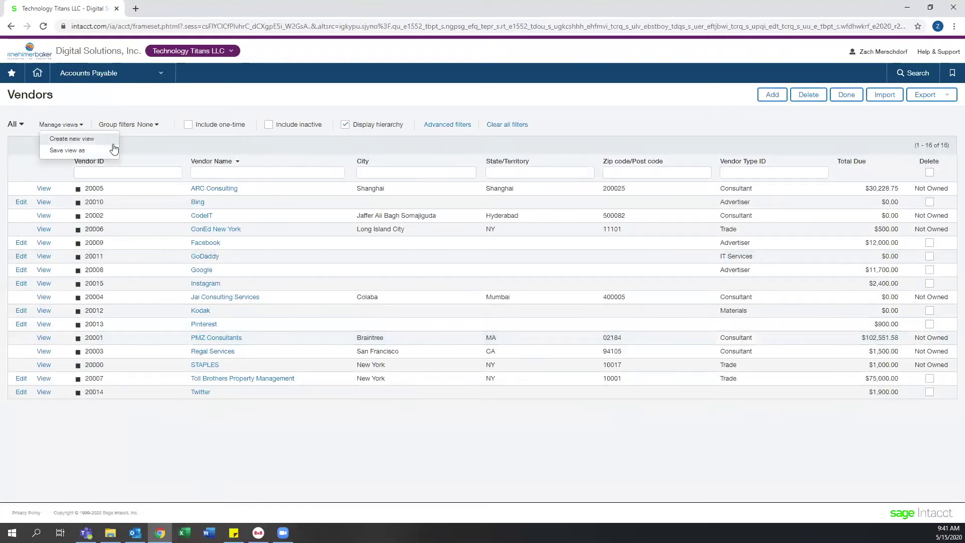
left_click(44, 244)
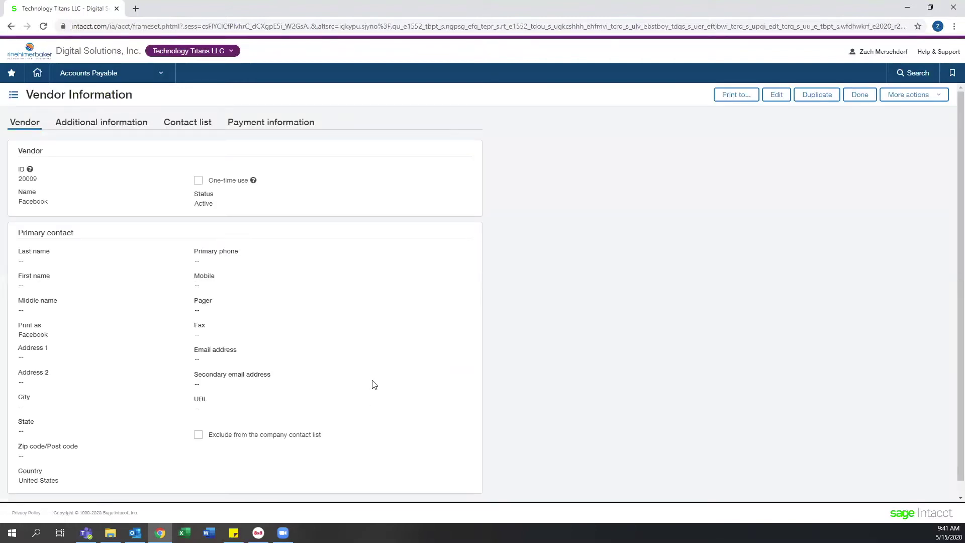
- Browse Facebook's Additional information, Contact list and Payment information pages
scroll(373, 385, "down", 1)
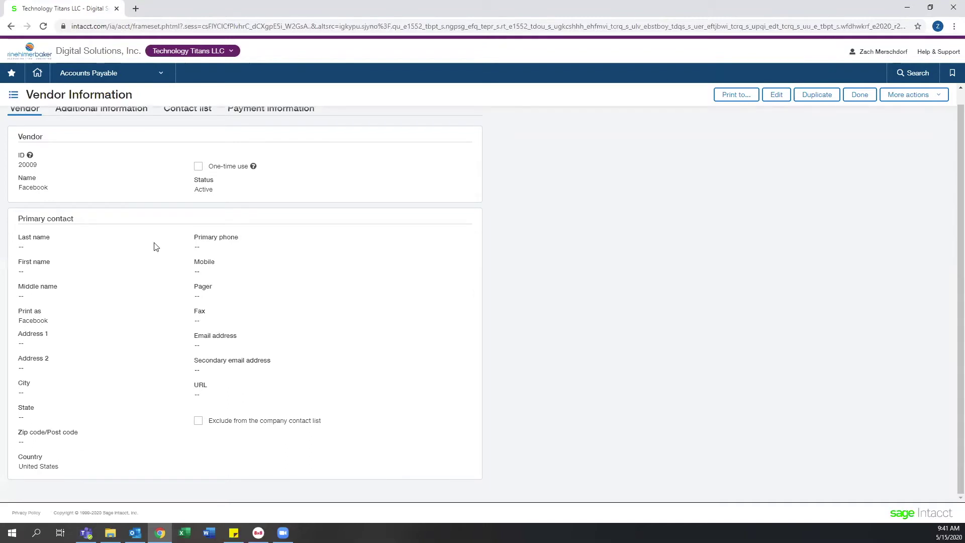
scroll(166, 347, "up", 1)
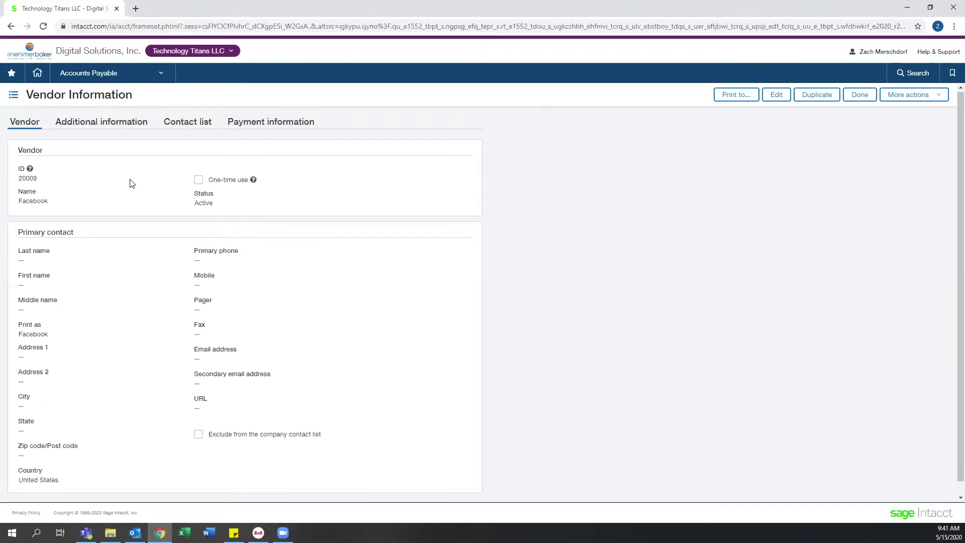
left_click(119, 124)
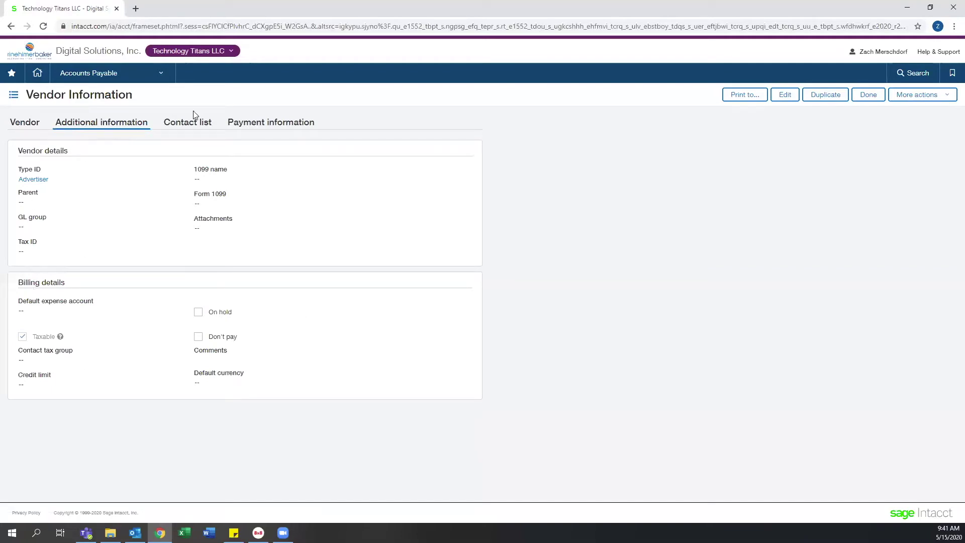
left_click(190, 127)
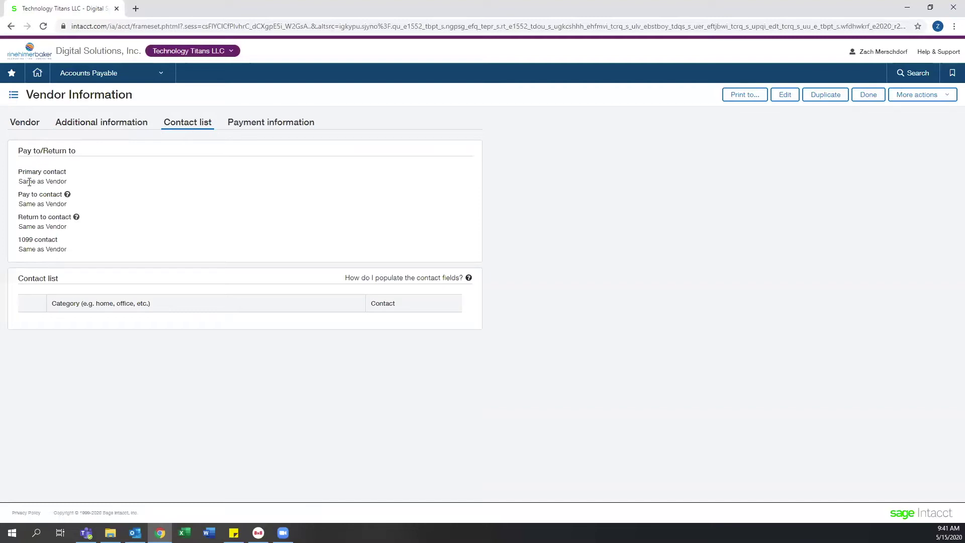
left_click(269, 124)
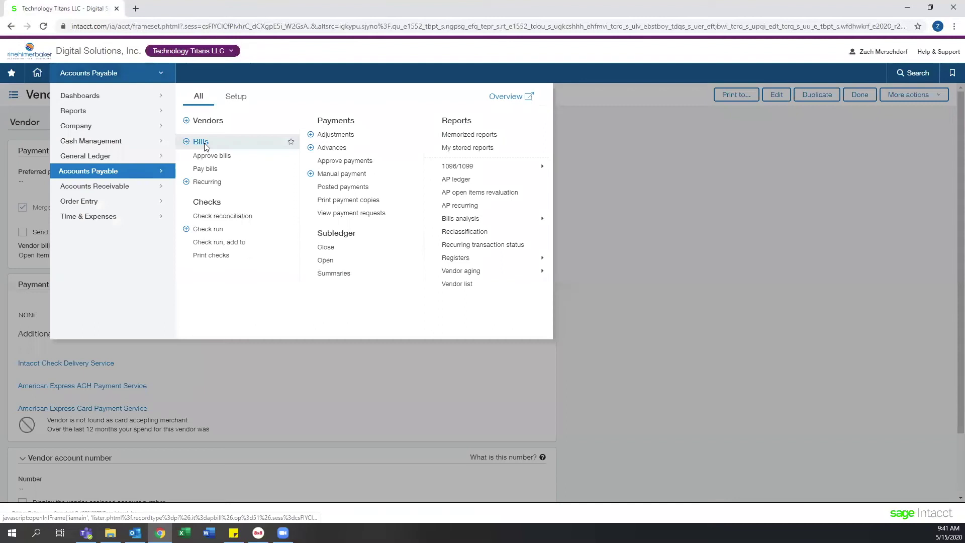
- From the Bills list, open Toll Brothers bill VI0006 dated 12/01/2017 and review it
left_click(202, 142)
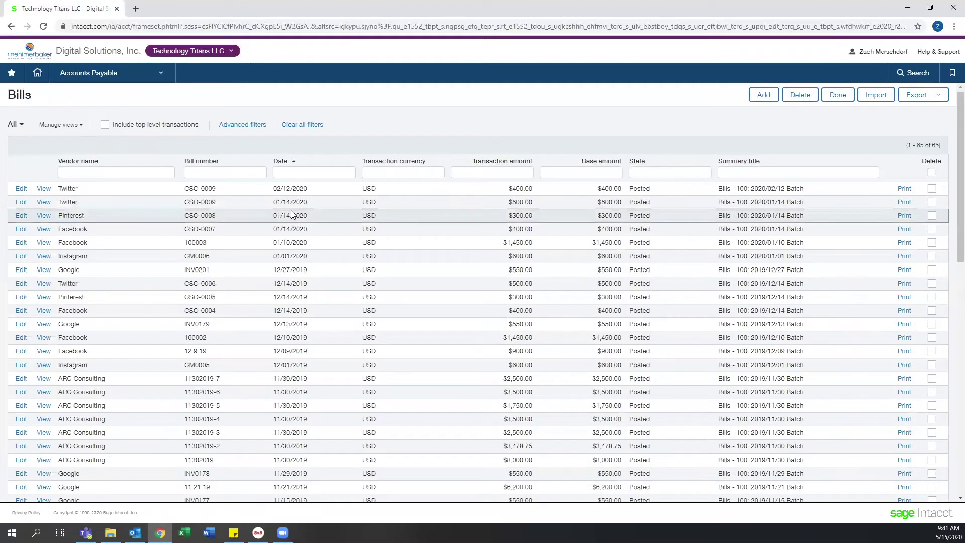
left_click(62, 125)
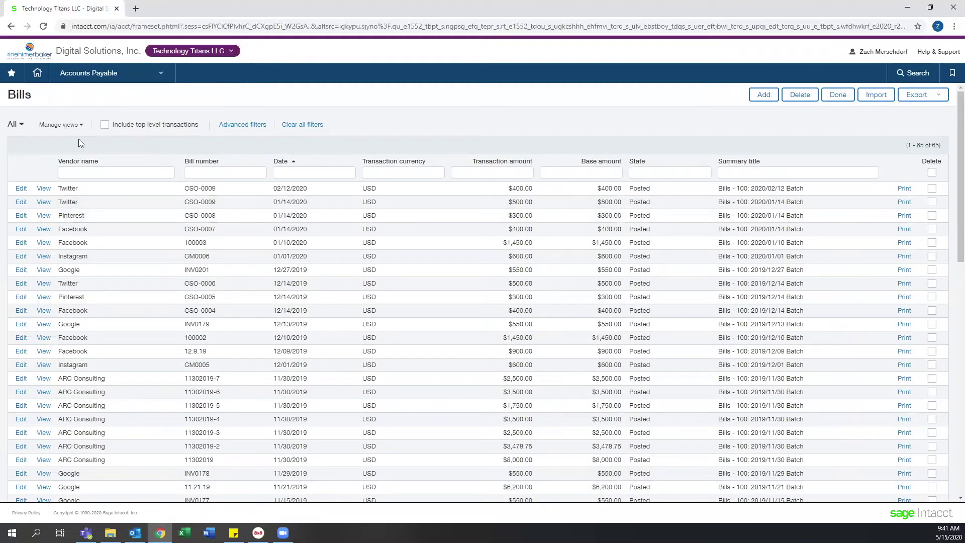
left_click(472, 123)
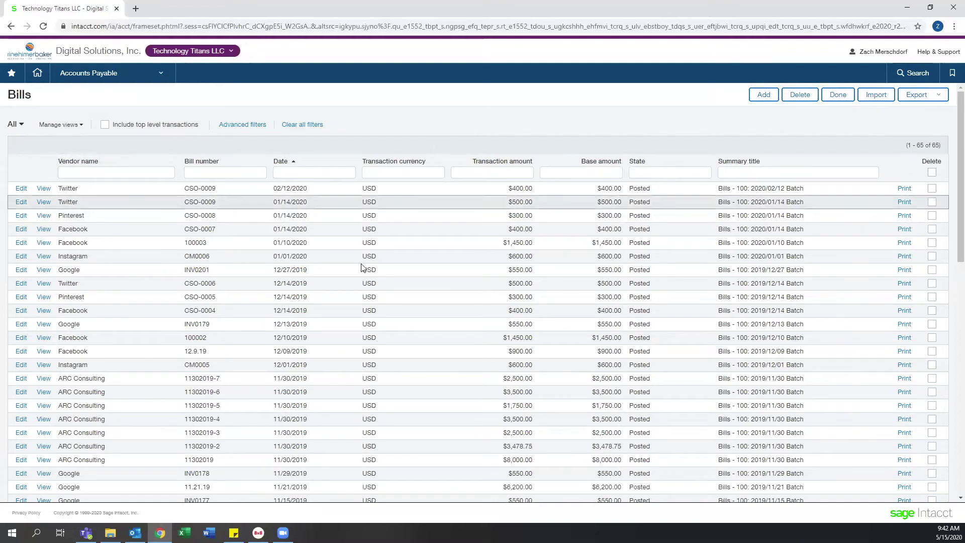
scroll(361, 266, "down", 5)
scroll(351, 312, "down", 5)
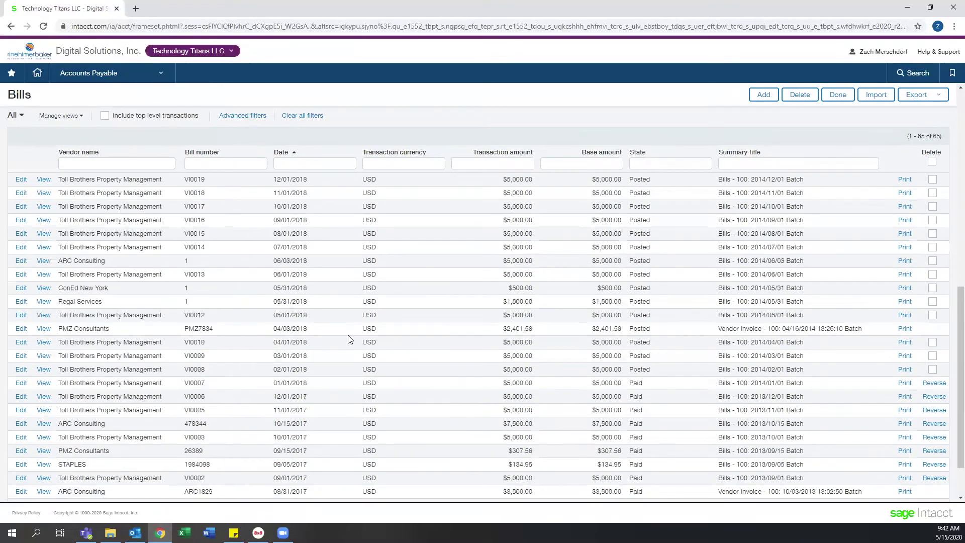
left_click(42, 397)
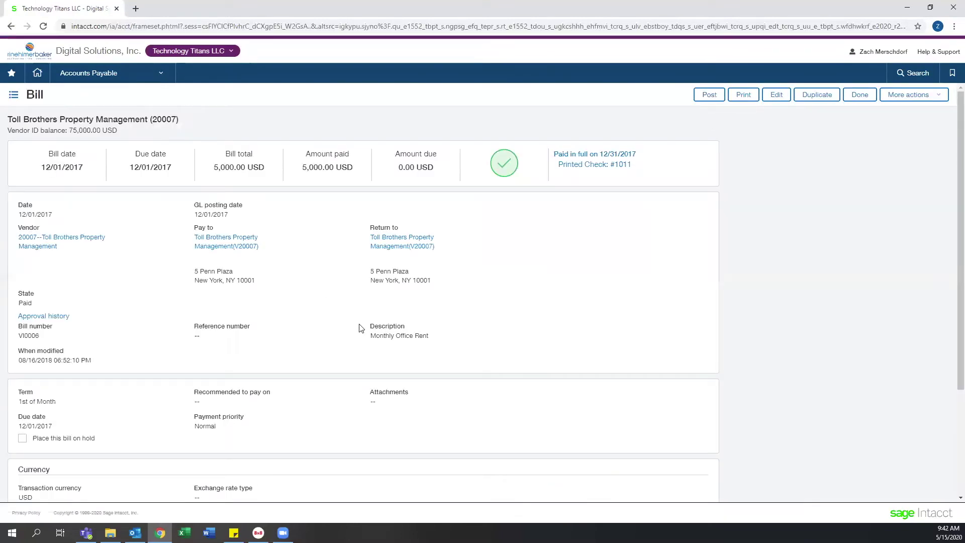
scroll(365, 402, "down", 3)
scroll(302, 352, "up", 2)
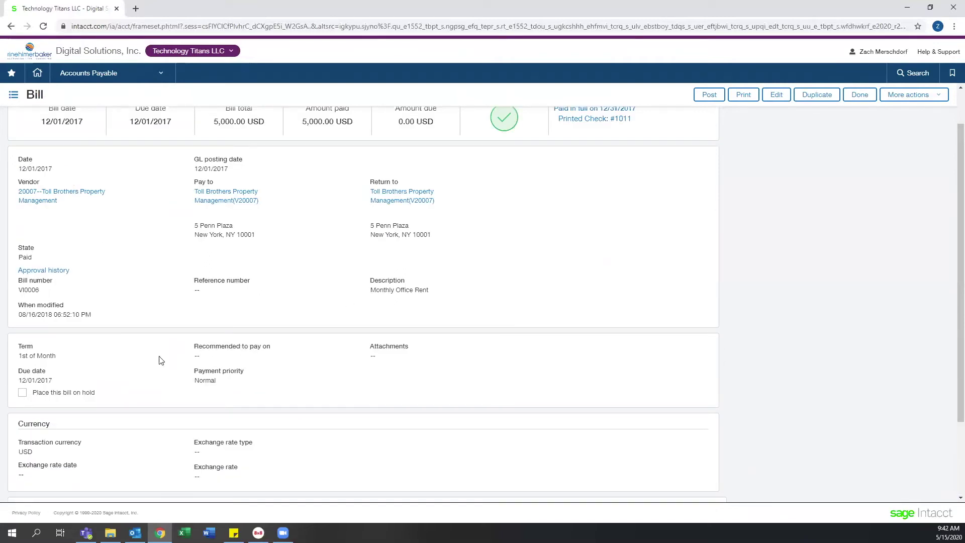
scroll(133, 302, "up", 1)
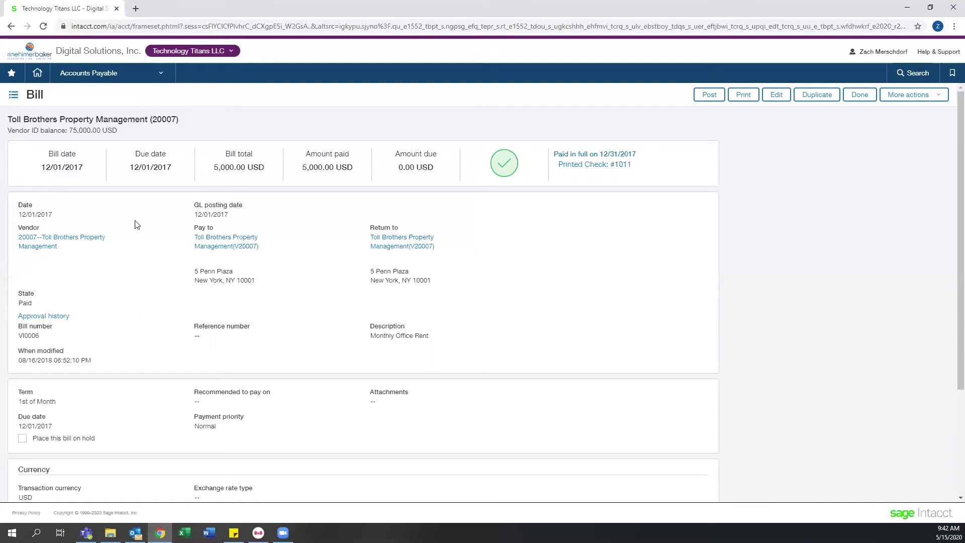
- In Pay Bills, clear the filter to list all open bills, keeping USD currency
left_click(145, 74)
left_click(206, 169)
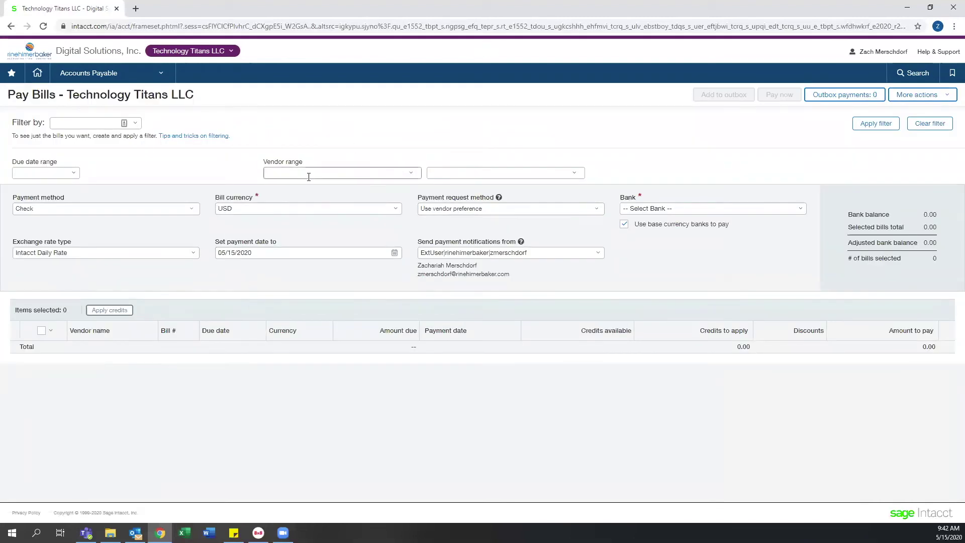
left_click(917, 125)
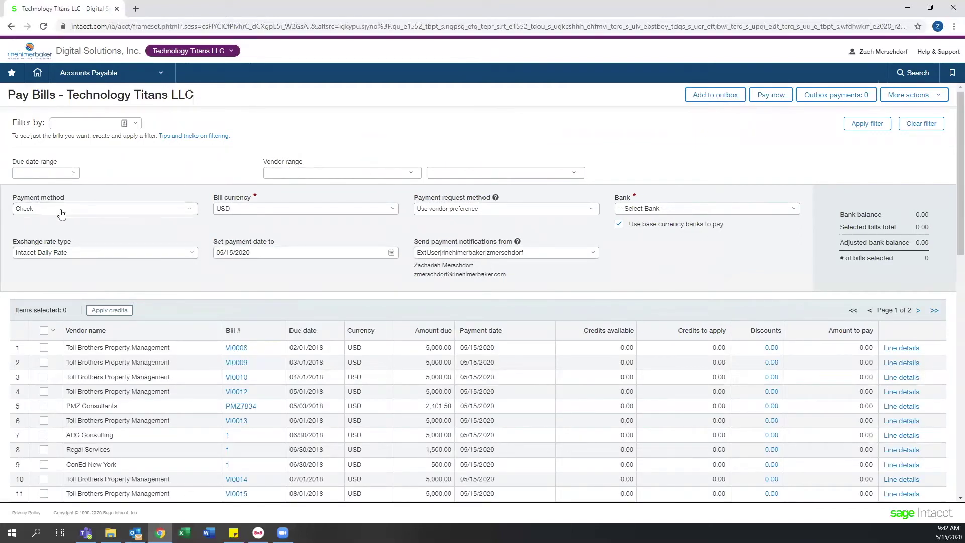
left_click(191, 209)
left_click(213, 184)
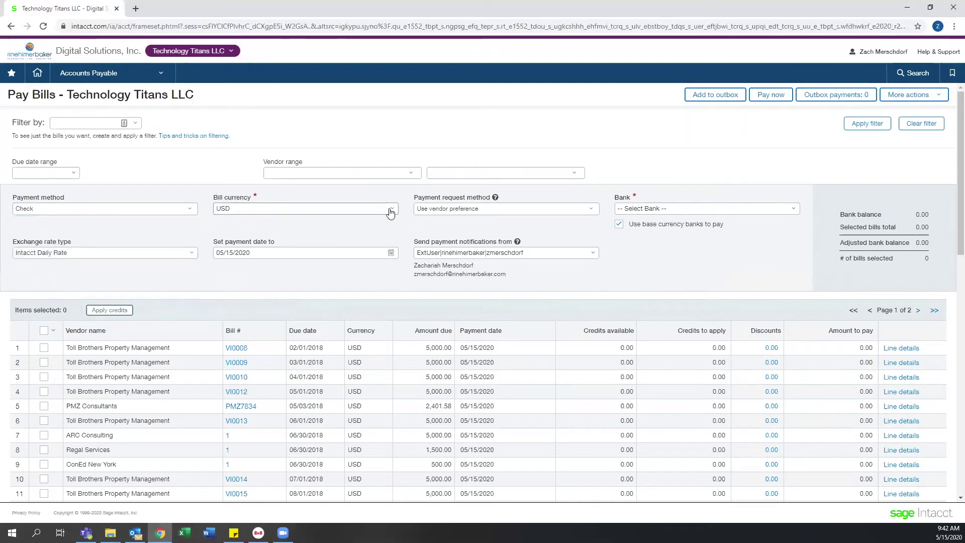
left_click(390, 209)
left_click(222, 182)
- Select bills VI0008 and VI0013 to pay 5,000.00 each, totalling 10,000.00
scroll(336, 295, "down", 2)
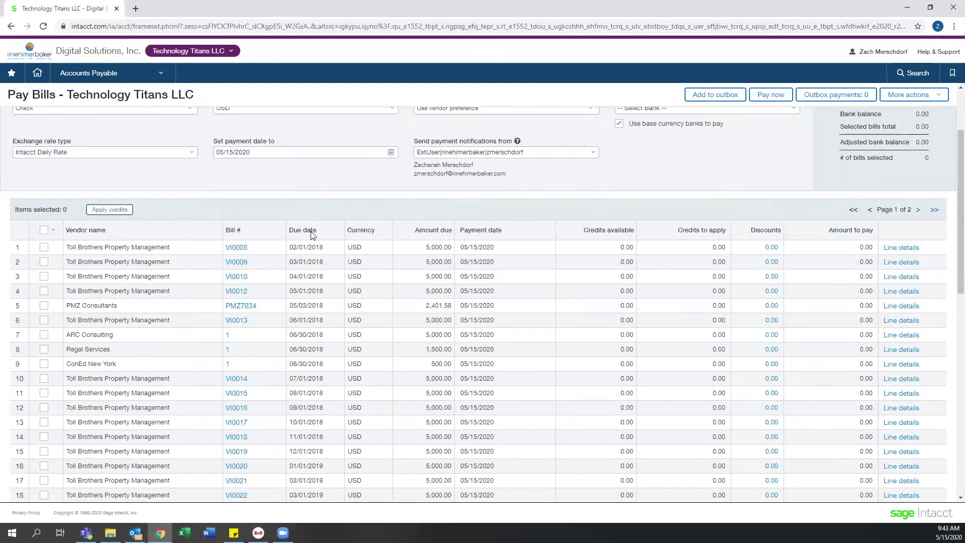
left_click(43, 247)
left_click(42, 321)
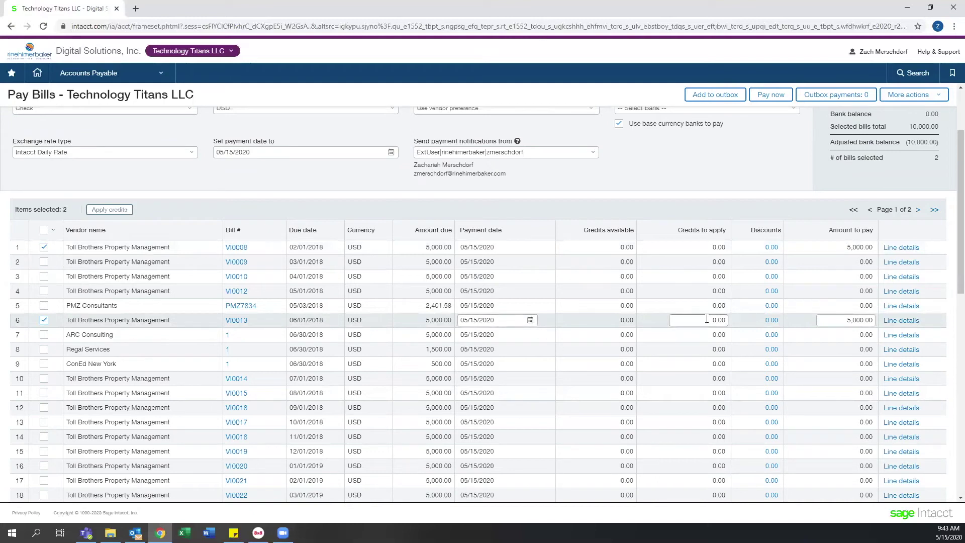
left_click(836, 320)
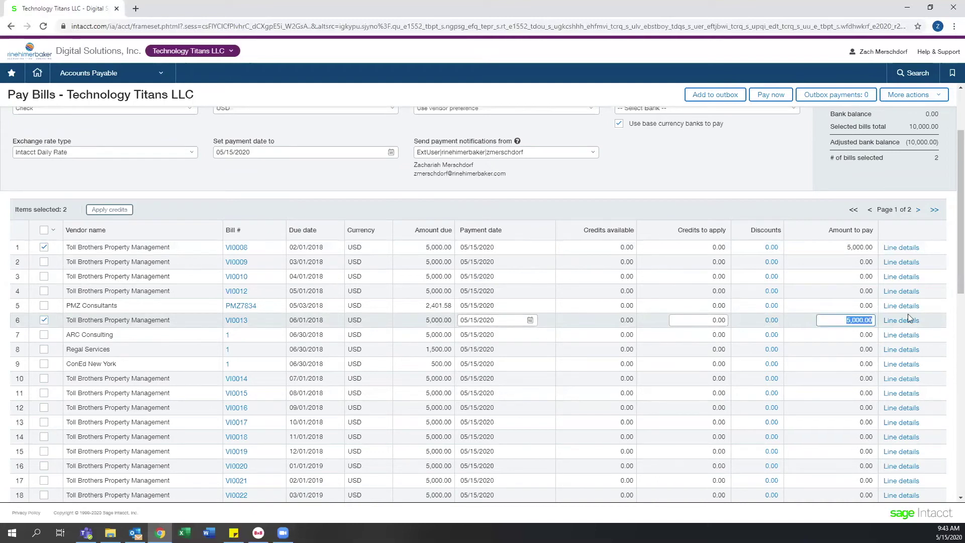
left_click(782, 194)
left_click(901, 248)
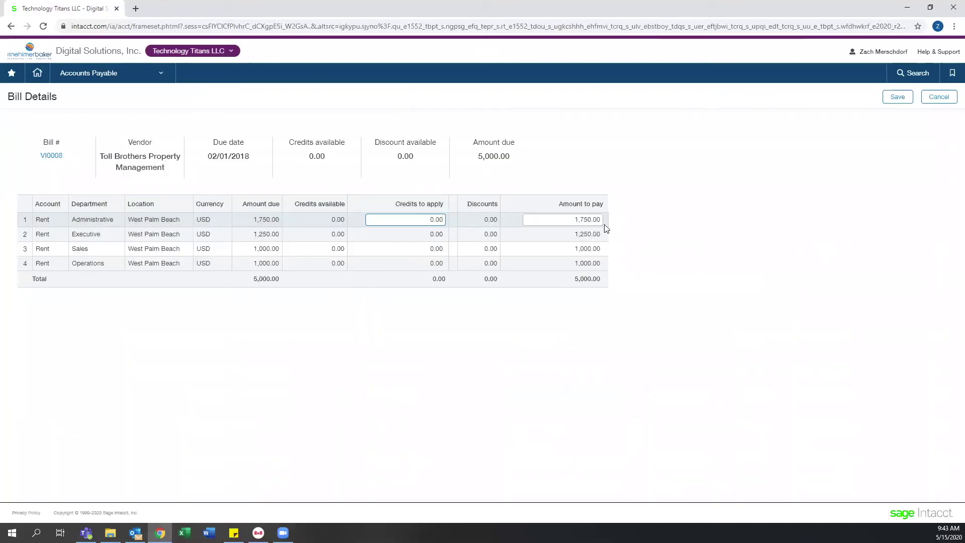
left_click(939, 98)
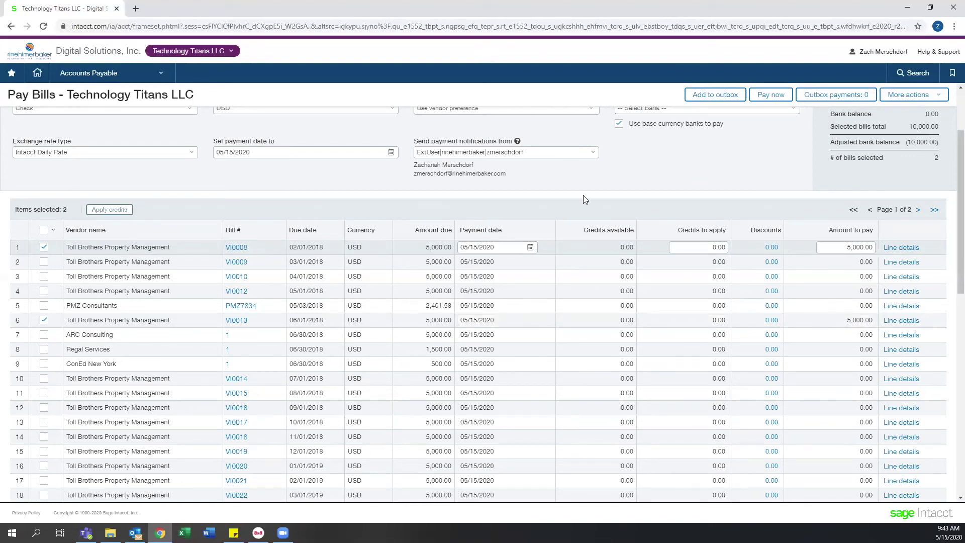
scroll(525, 209, "up", 2)
left_click(105, 208)
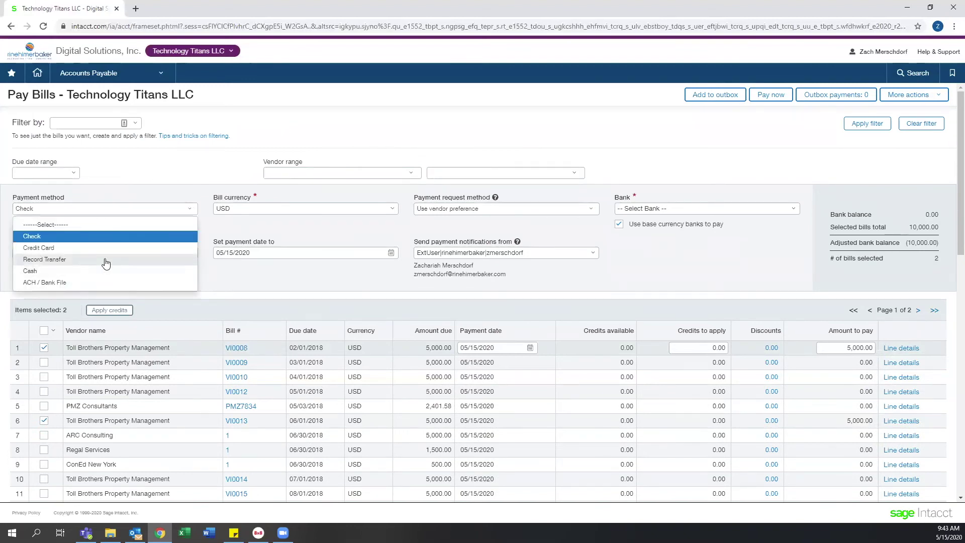
left_click(240, 173)
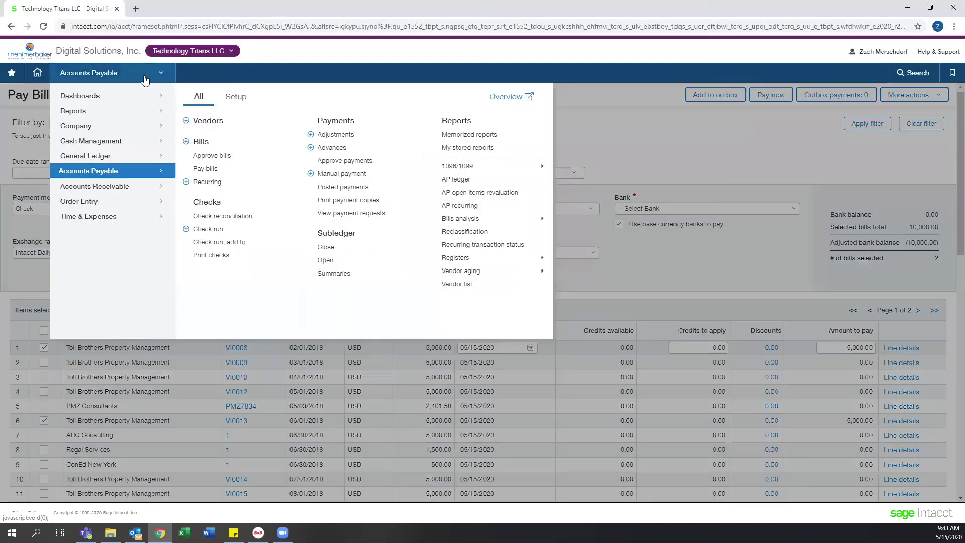
left_click(141, 79)
- Run the Bills Analysis report for the current month, then set its reporting period to Prior Year
left_click(528, 96)
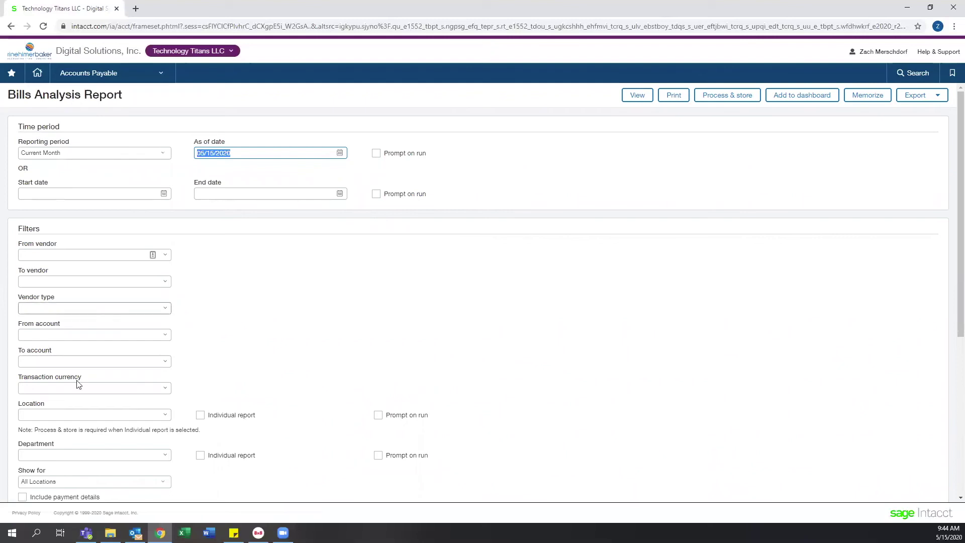
left_click(637, 95)
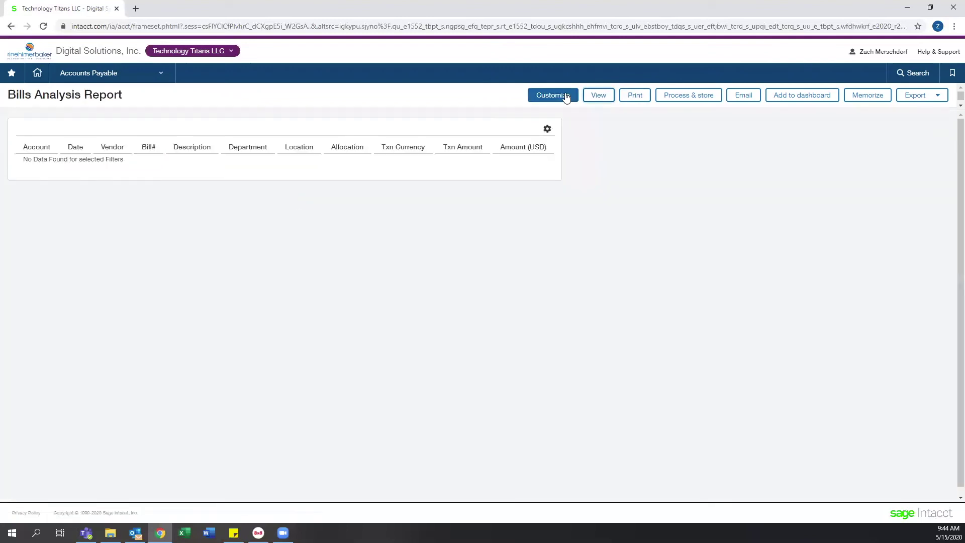
left_click(552, 95)
left_click(160, 153)
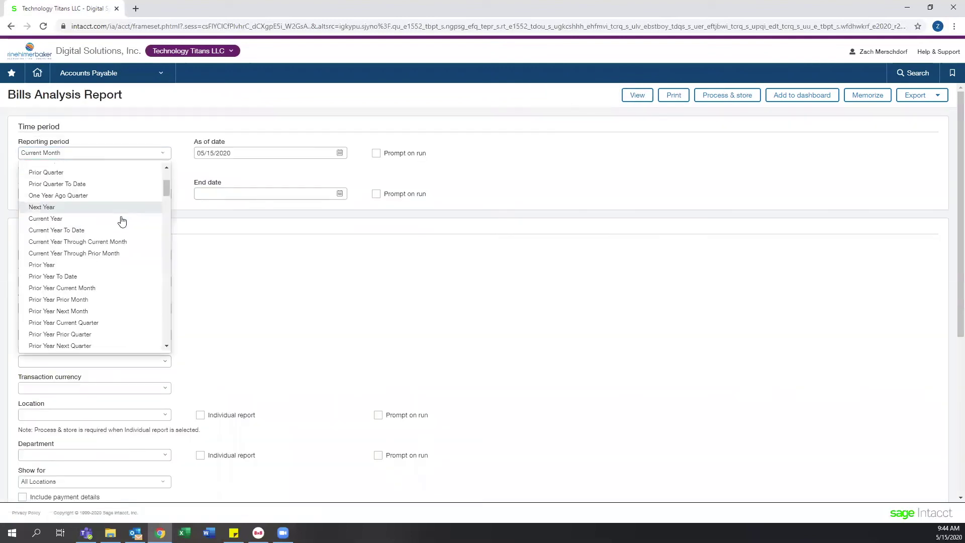
left_click(50, 265)
- Run the prior-year Bills Analysis report and scroll through account totals like Rent and Office Supplies
left_click(637, 94)
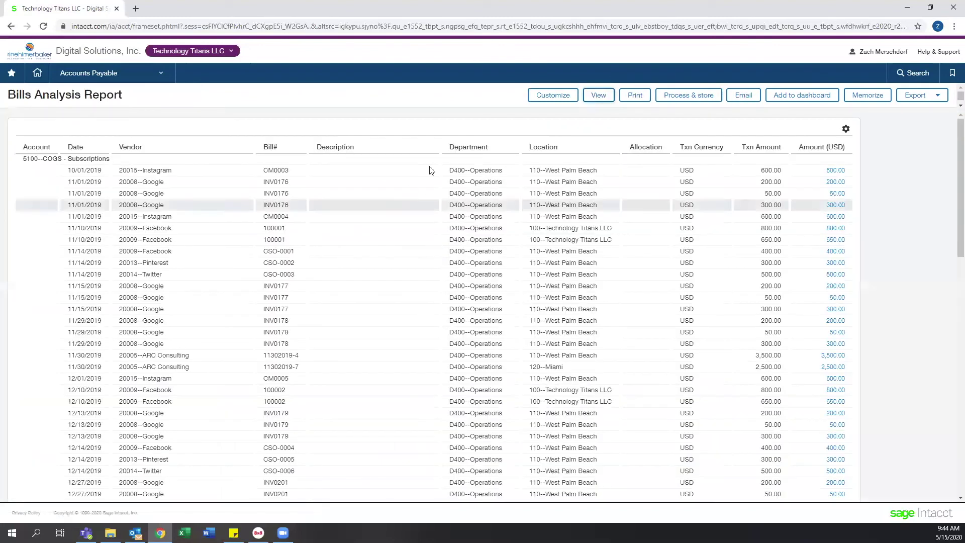
scroll(78, 226, "down", 6)
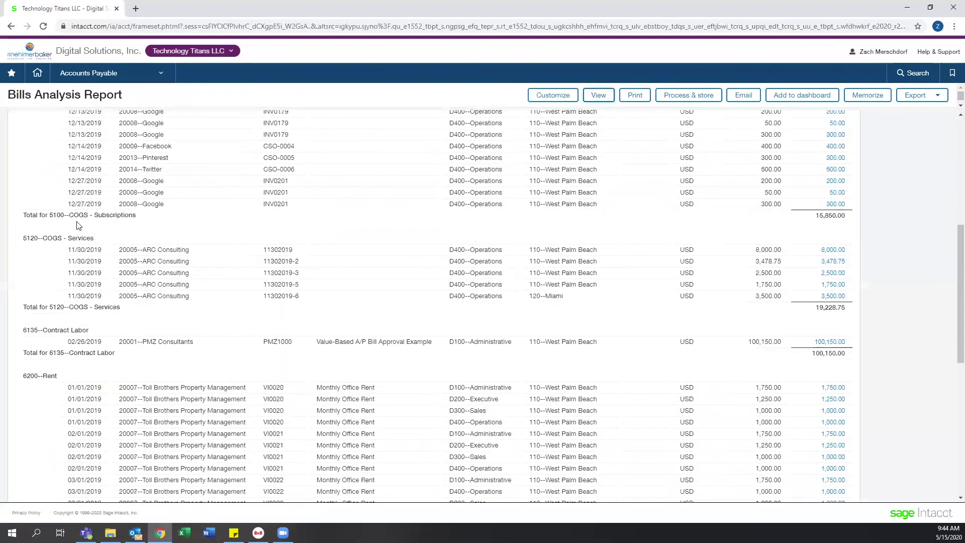
scroll(411, 277, "down", 2)
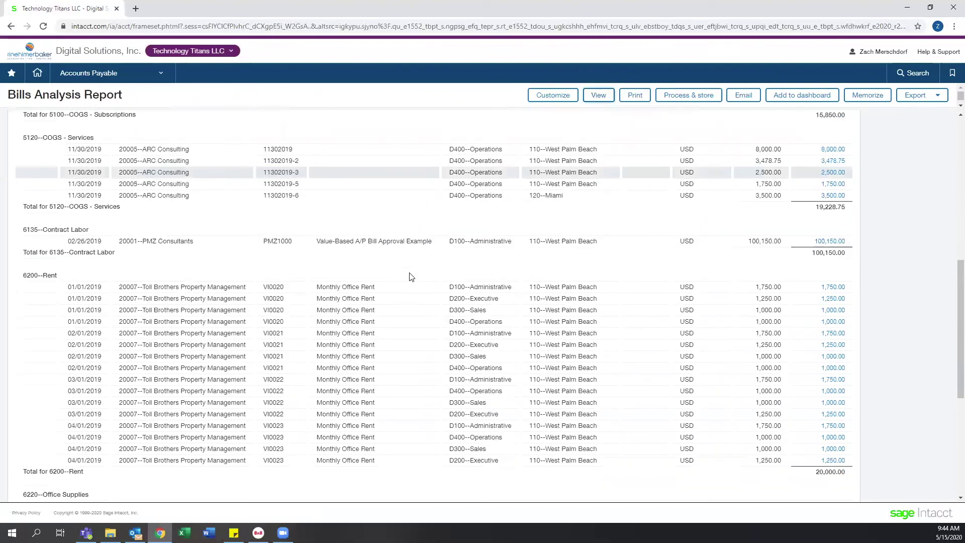
scroll(411, 276, "down", 3)
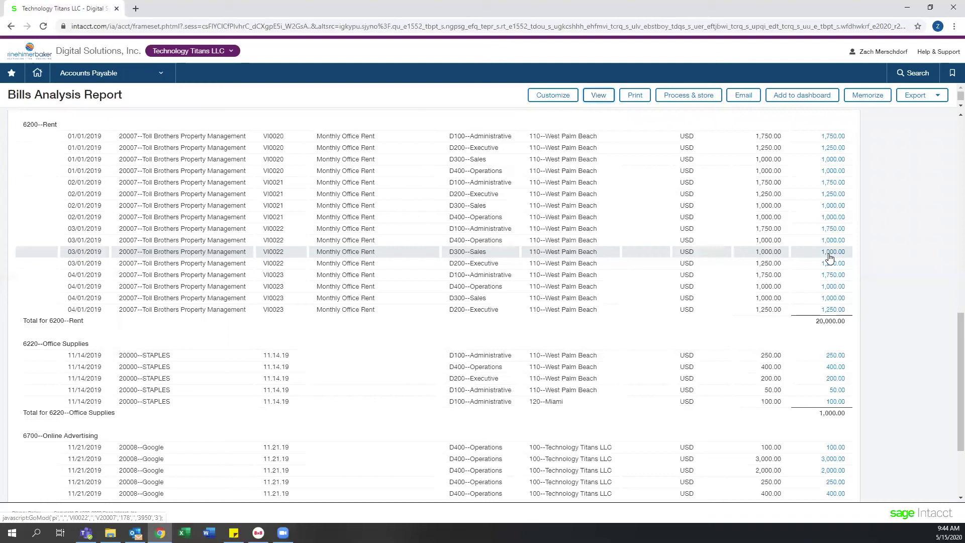
- Open the Accounts Payable module menu over the report
left_click(158, 75)
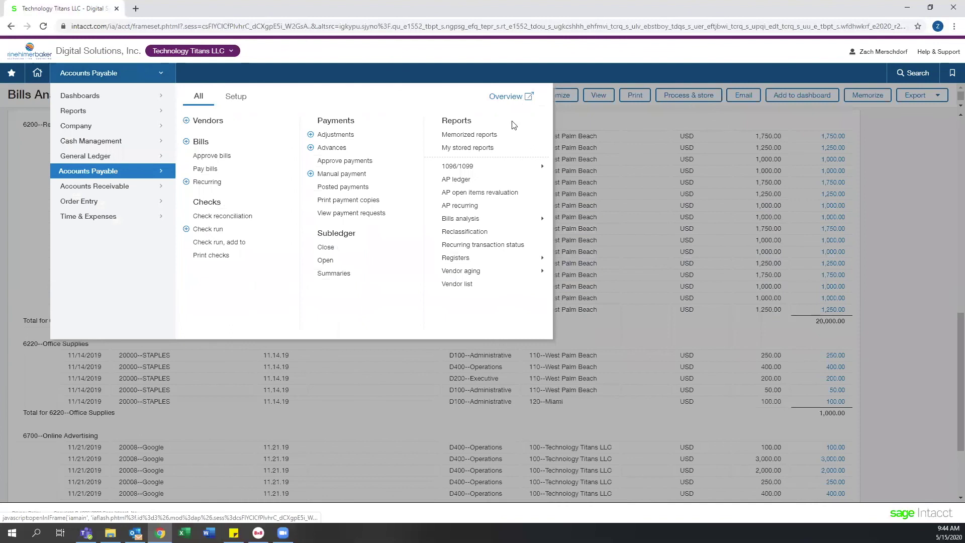